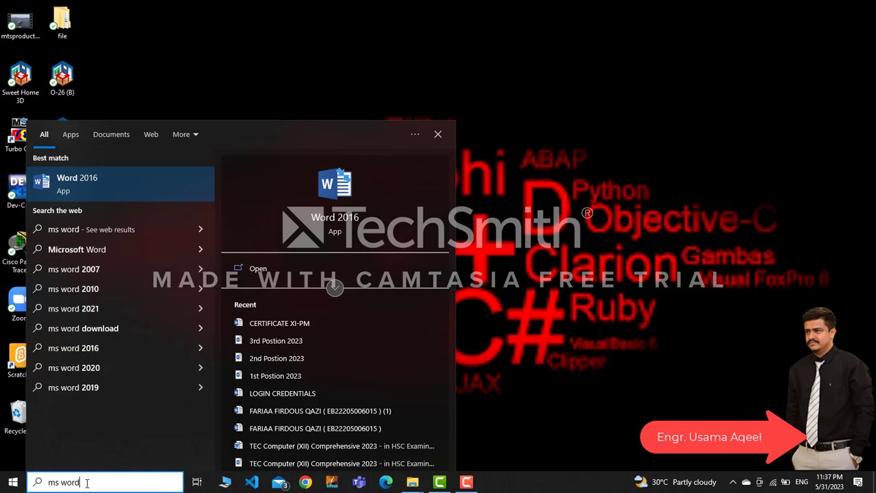
Launch Word 2016, dismiss the activation warning, and create a new blank document
click(121, 185)
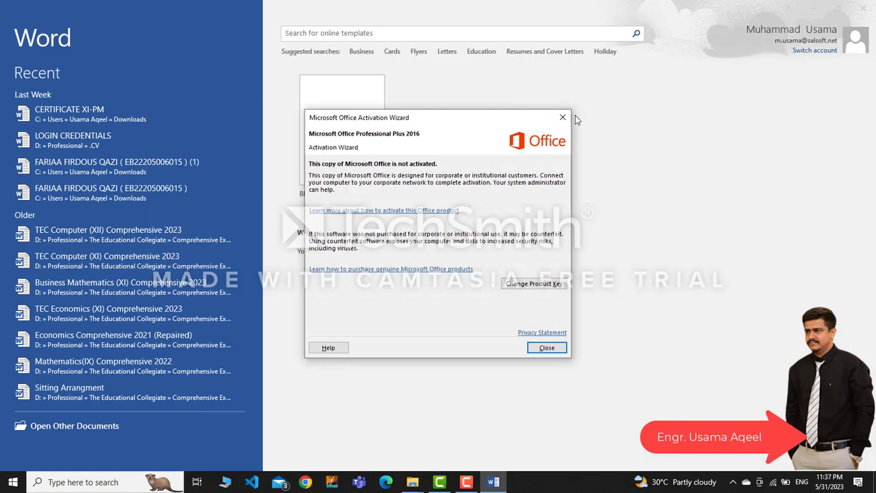
click(563, 118)
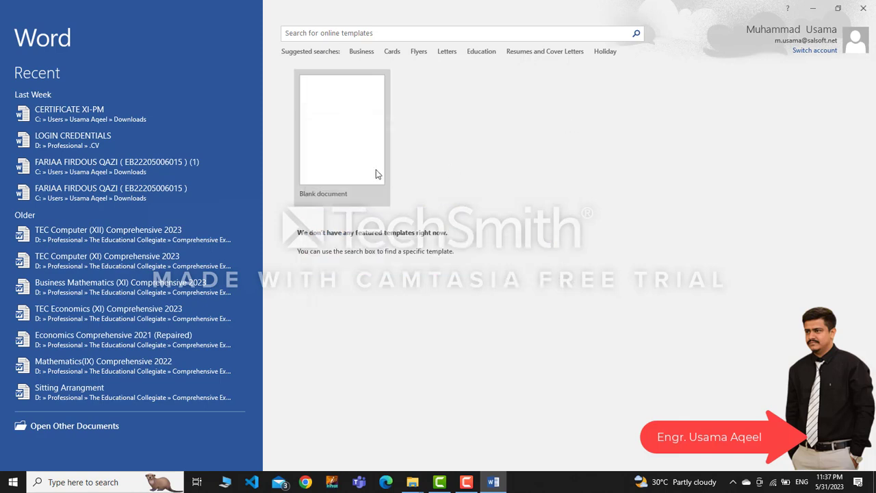
click(346, 169)
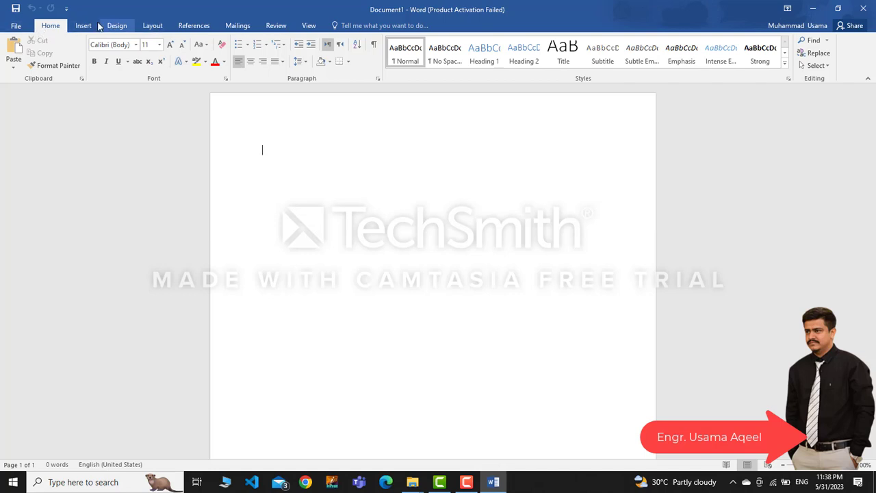
Set the paper size to A4 (8.27" x 11.69")
click(152, 26)
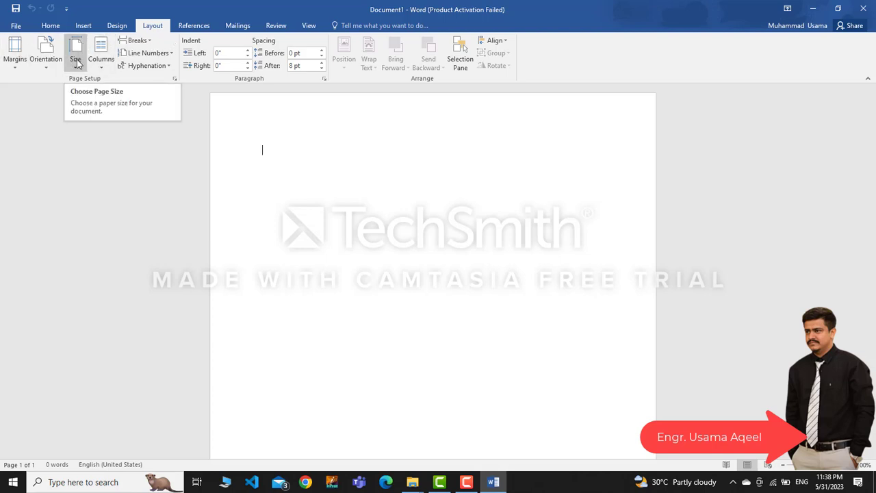
click(76, 62)
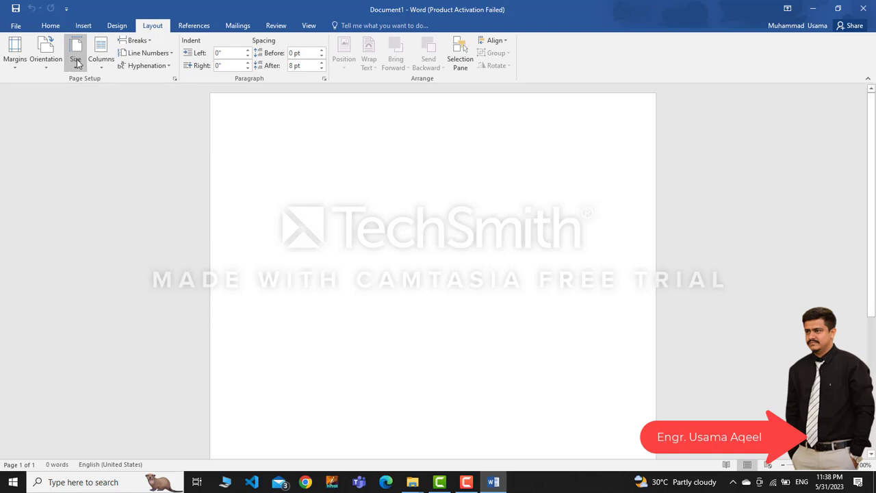
click(76, 61)
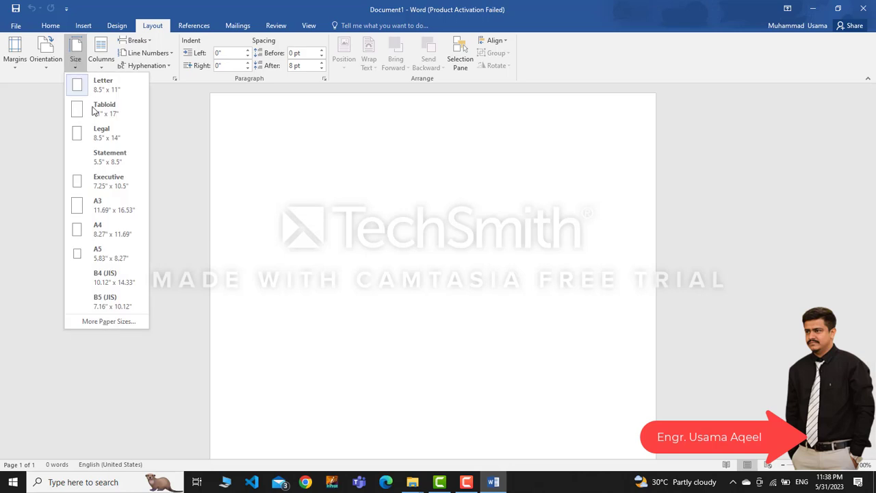
click(106, 230)
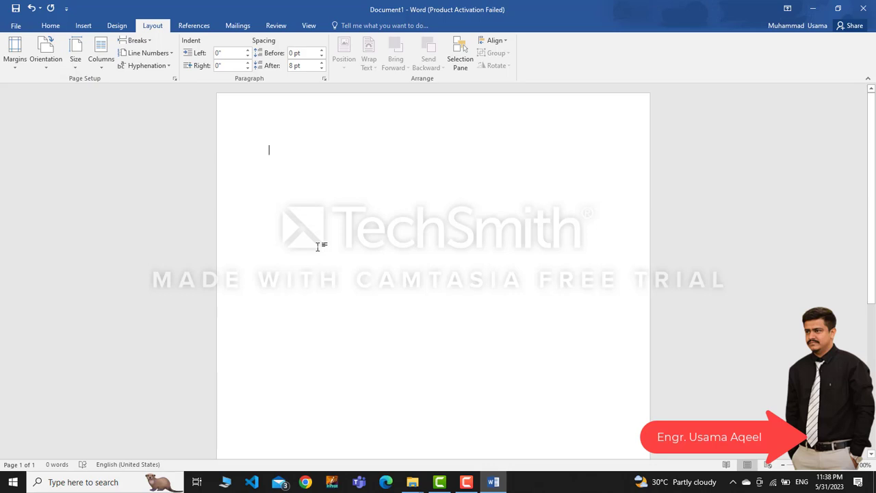
Apply Normal 1-inch margins, try landscape, then return the page to portrait orientation
click(15, 66)
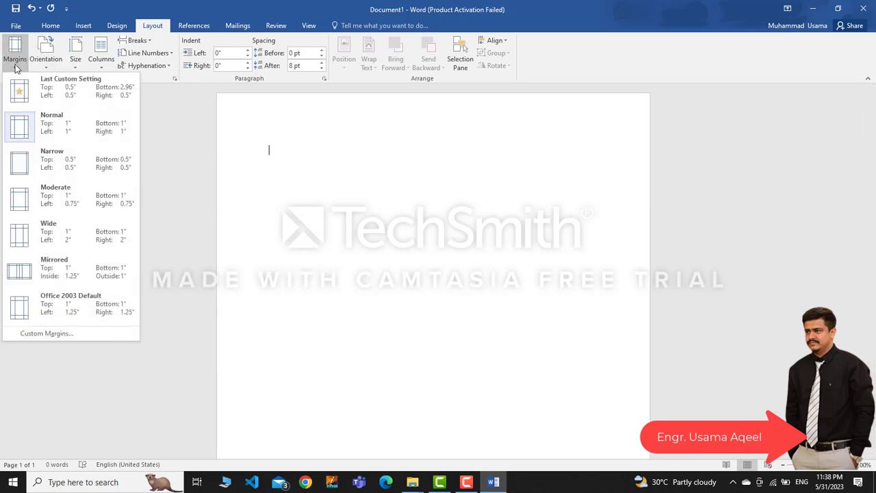
click(65, 128)
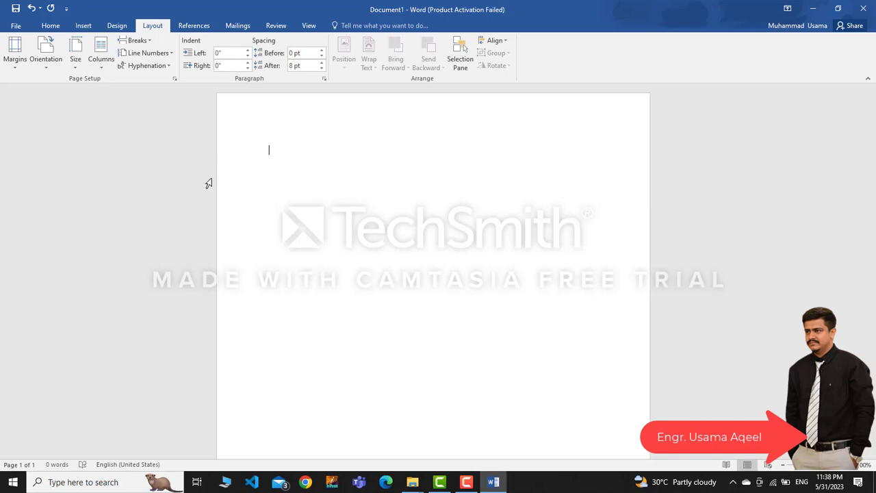
click(46, 66)
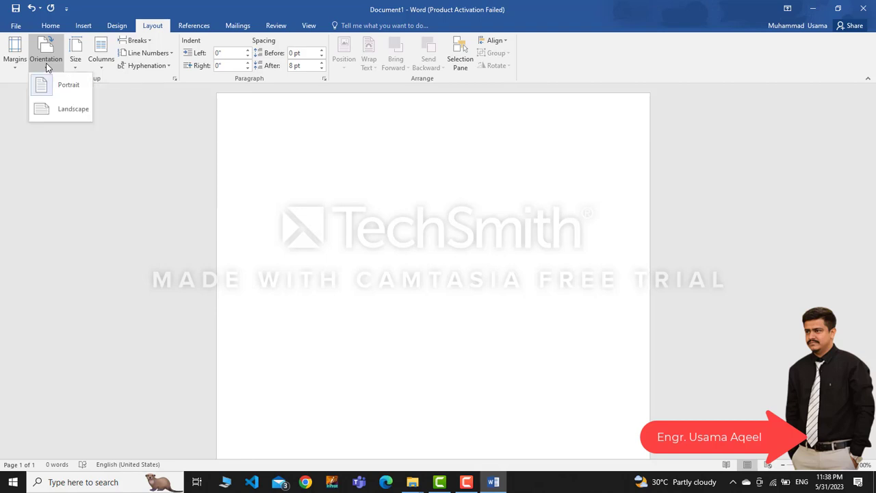
click(49, 104)
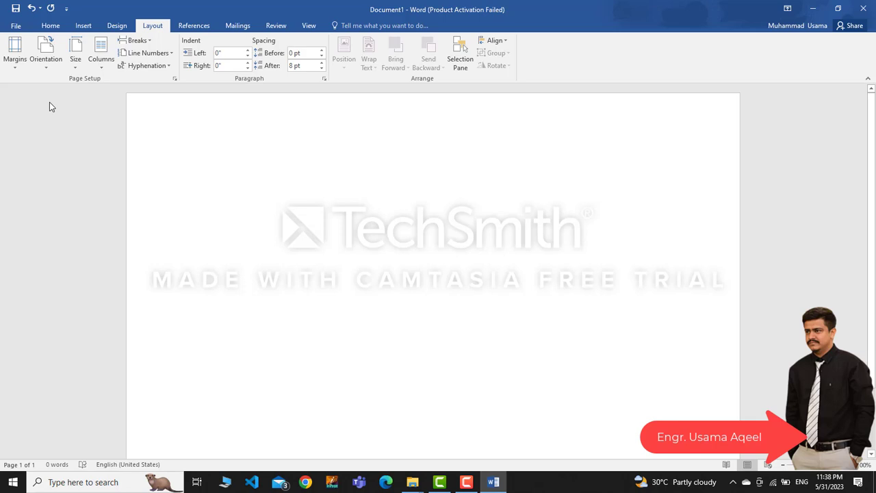
click(60, 59)
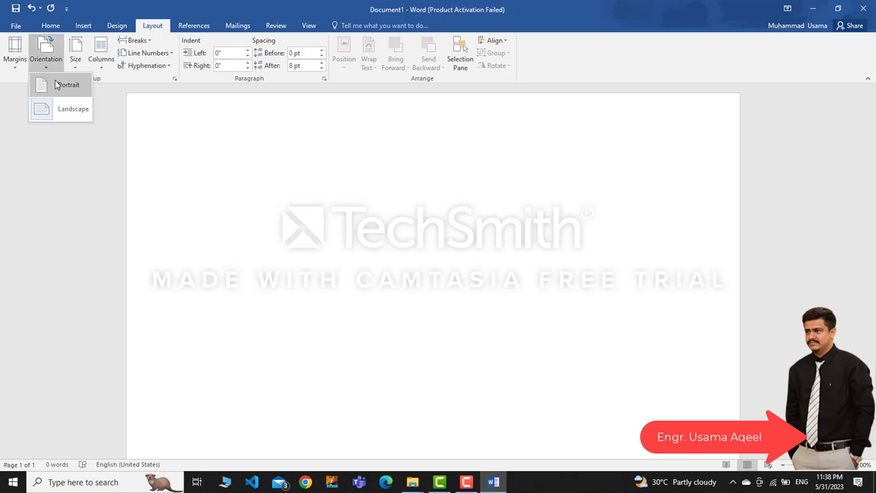
click(58, 84)
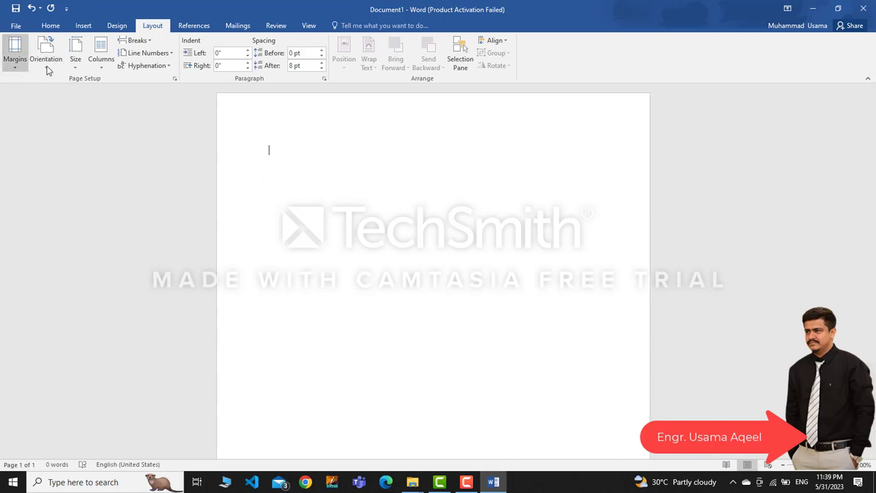
click(74, 65)
click(74, 65)
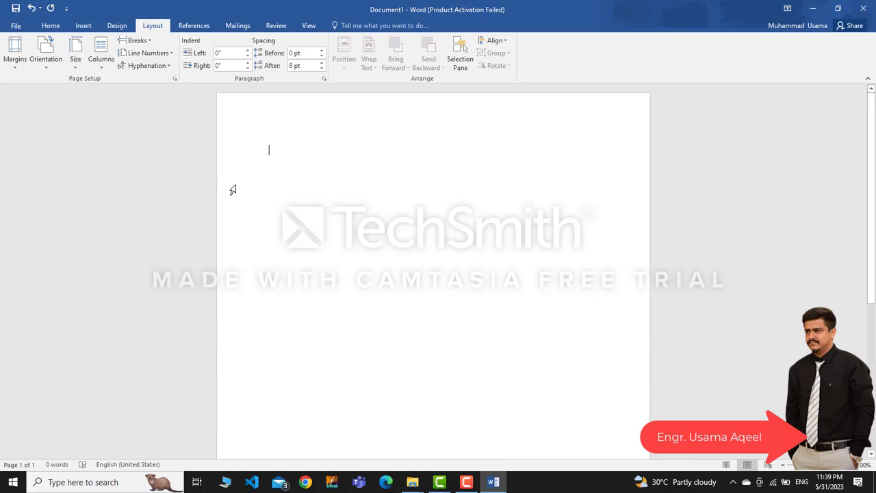
Type the engineer's title and name on the first line and select that line
click(48, 27)
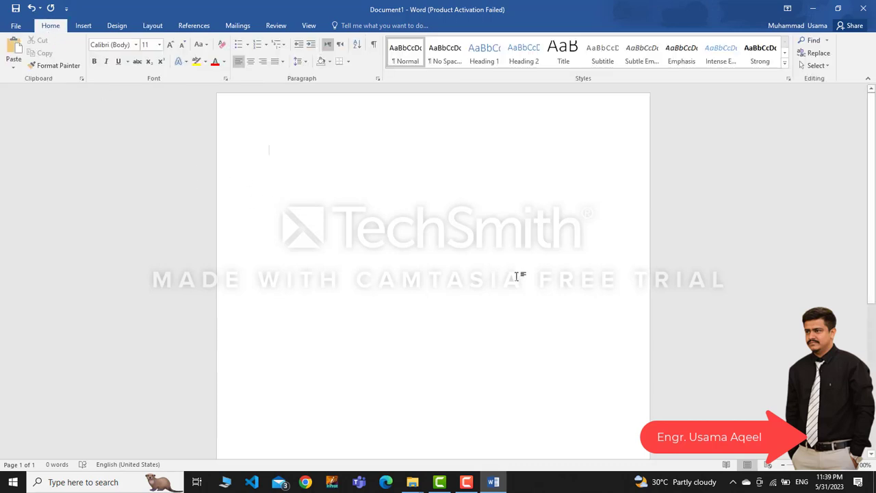
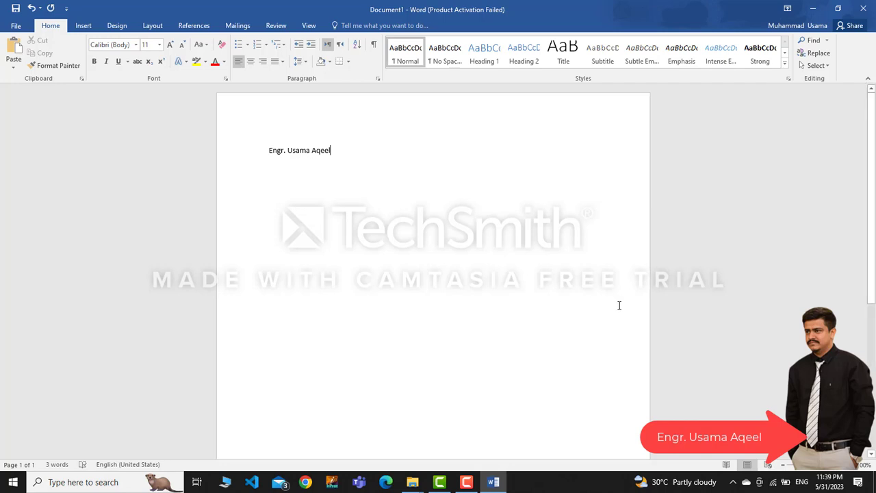
drag(341, 157, 259, 157)
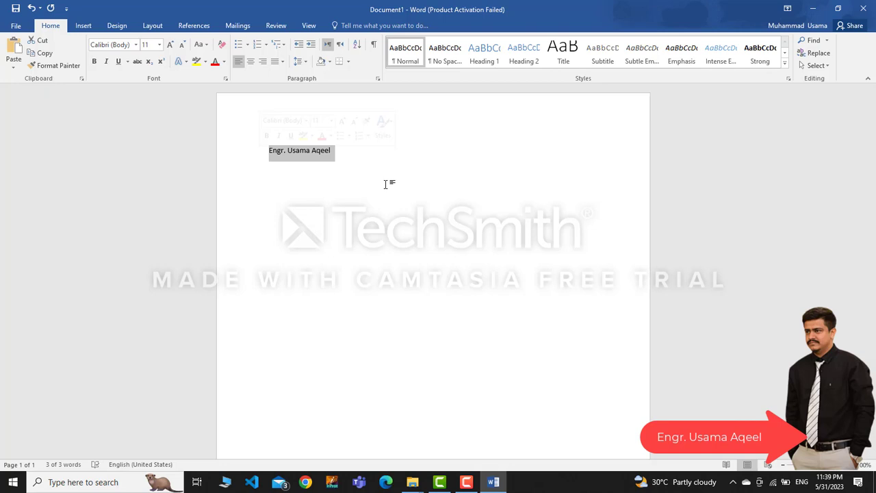
click(354, 171)
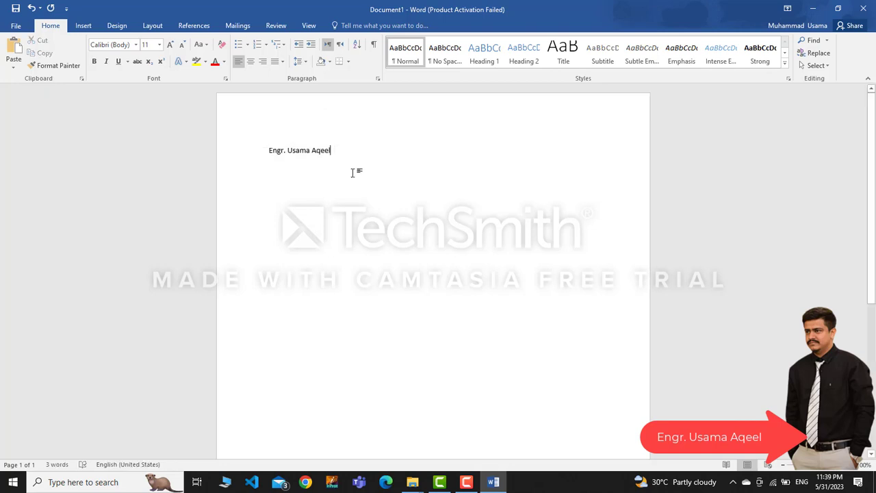
drag(336, 150, 269, 149)
click(346, 148)
drag(327, 149, 268, 151)
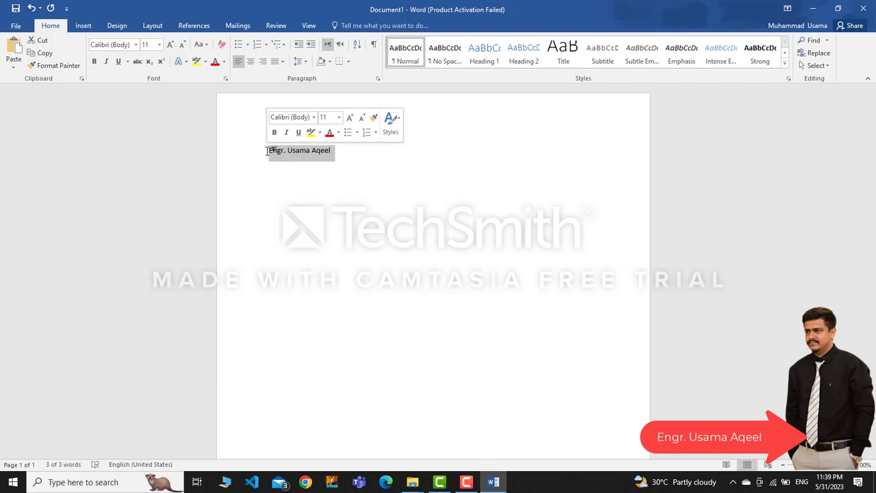
Select all the text and set the name heading to 36 point
key(End)
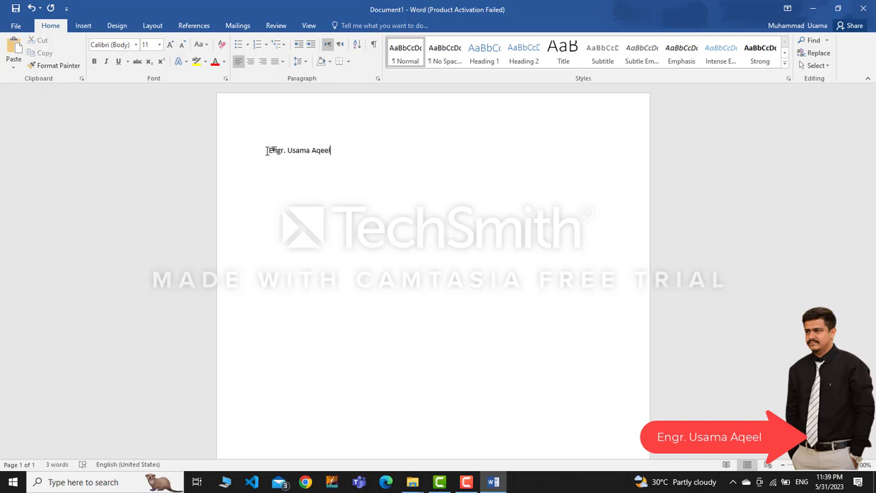
key(shift+Left)
key(shift+Left)
key(shift+Left)
key(shift+Left)
key(shift+Left)
key(shift+Left)
key(shift+Left)
key(shift+Left)
key(shift+Left)
key(shift+Left)
key(shift+Left)
key(shift+Right)
key(shift+Right)
key(shift+Left)
key(shift+Left)
key(ctrl+a)
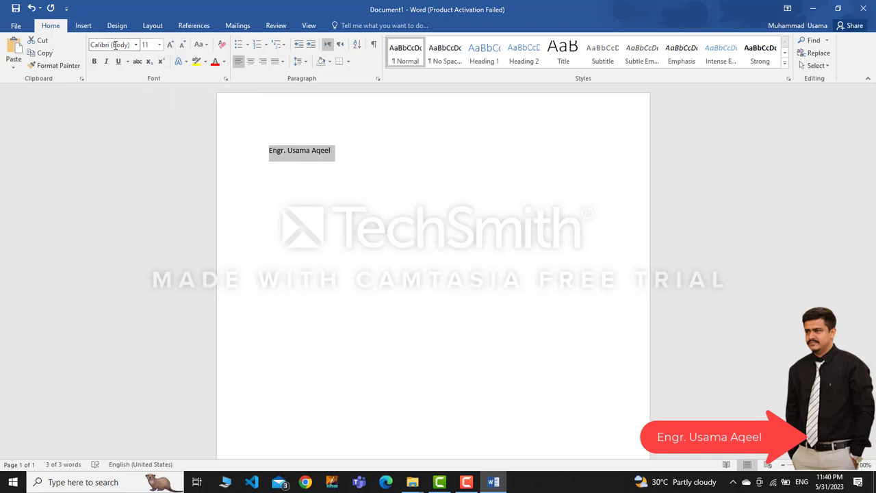
click(160, 45)
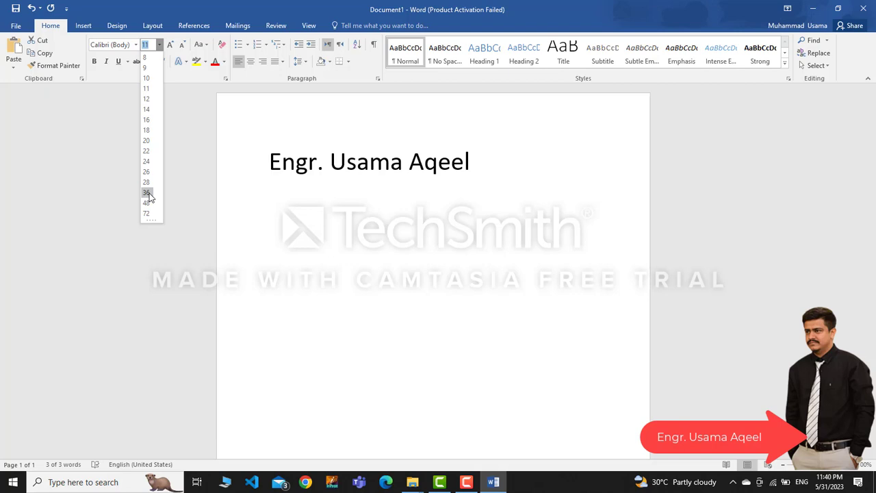
click(147, 193)
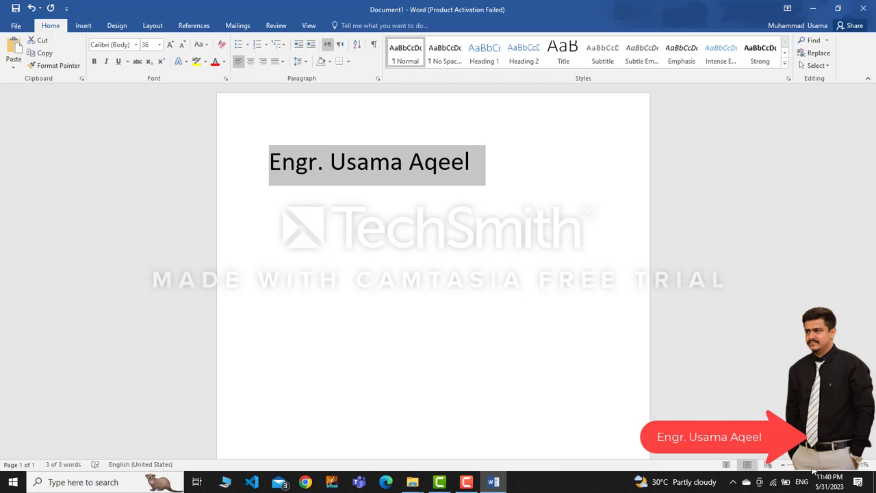
scroll(813, 469, down, 4)
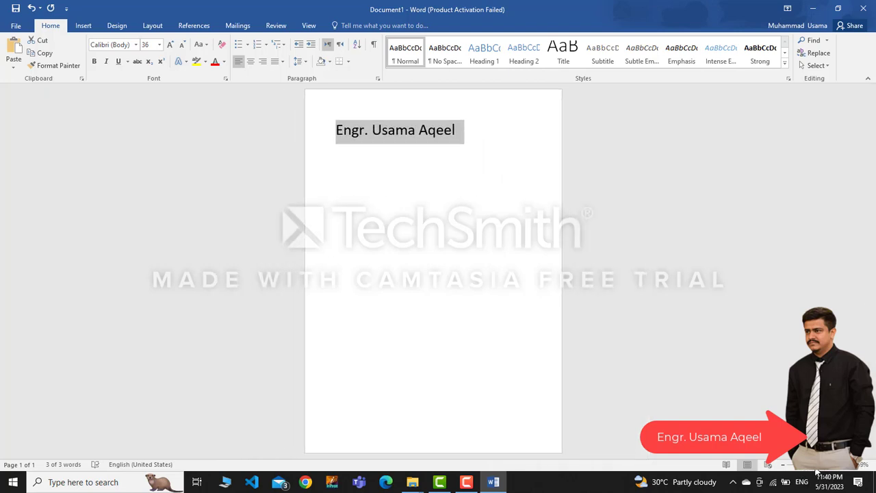
click(827, 473)
drag(827, 473, 817, 472)
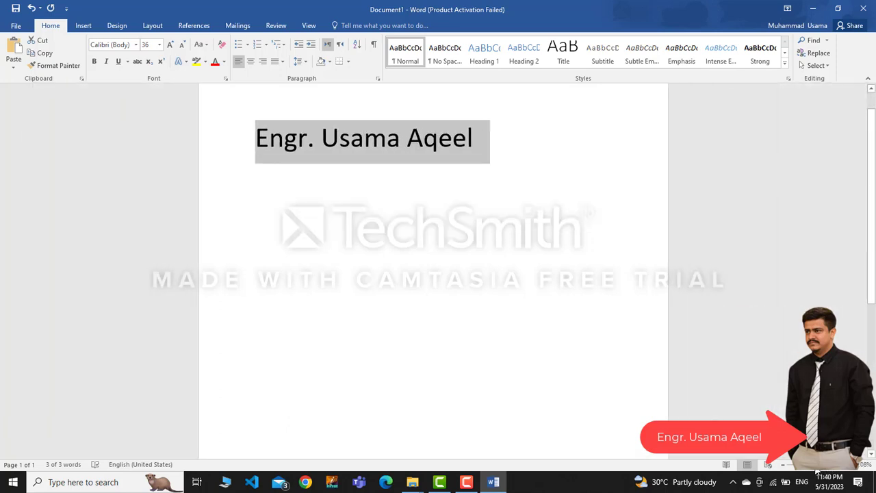
click(783, 465)
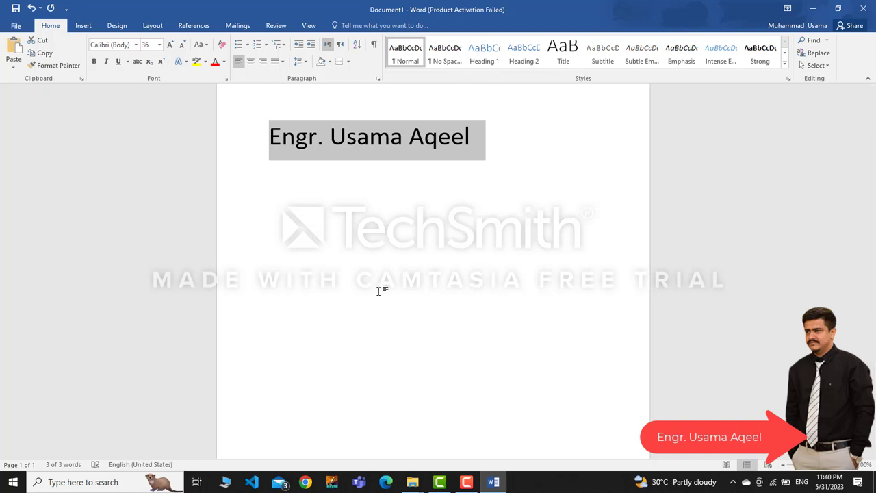
Select the name heading and leave it bold italic, trying and removing an underline
click(345, 159)
drag(497, 157, 272, 149)
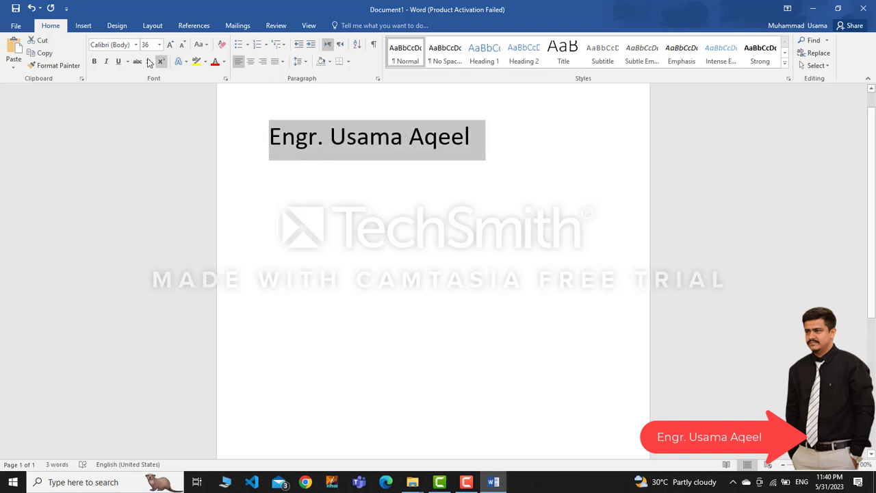
click(95, 61)
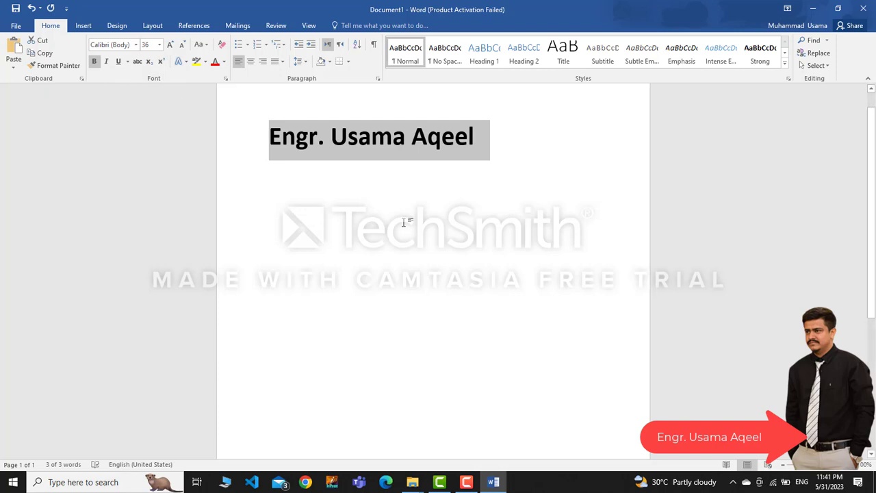
key(ctrl+b)
key(ctrl+b)
key(ctrl+b)
key(ctrl+b)
key(ctrl+i)
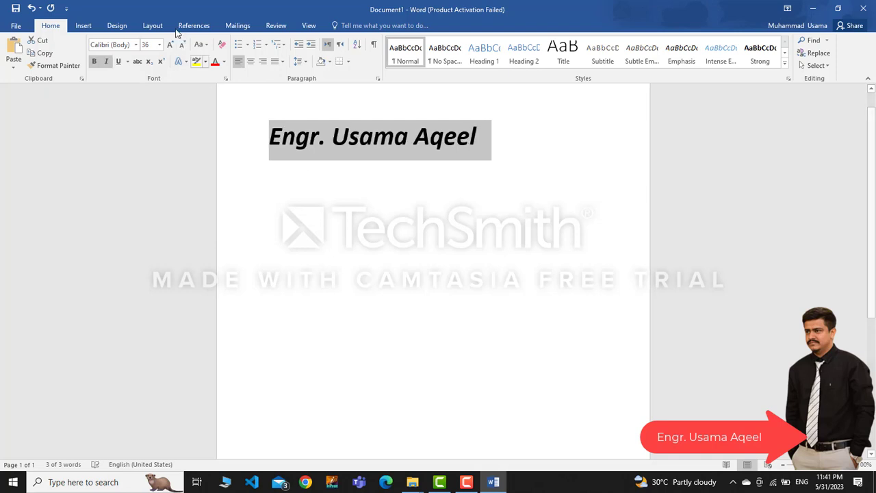
click(106, 63)
click(106, 63)
key(ctrl+u)
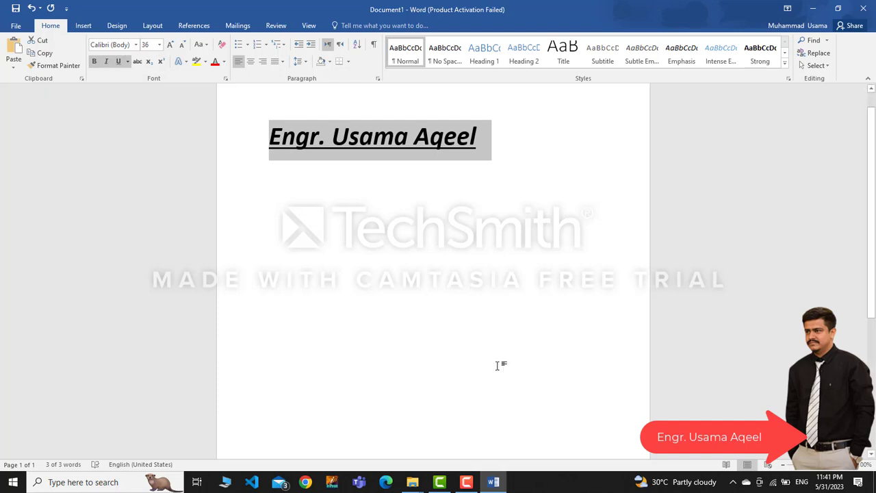
key(ctrl+u)
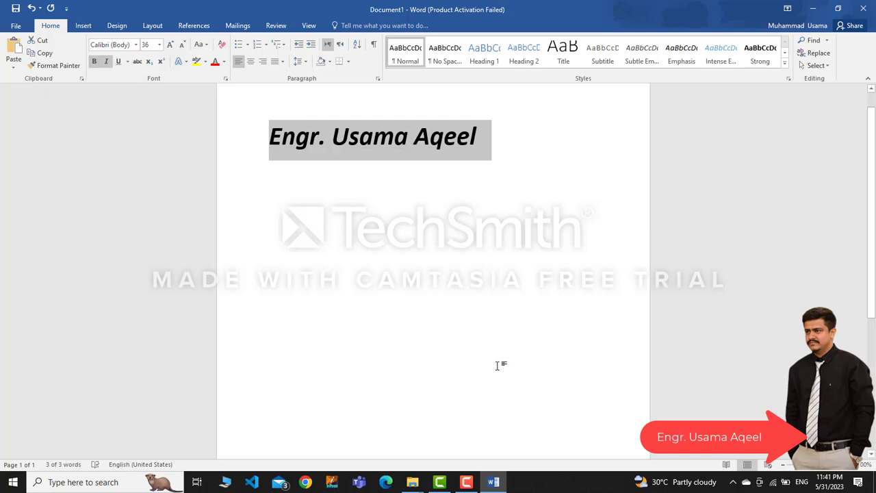
click(434, 194)
On a new line below the heading, type x2 with the 2 as superscript
key(Right)
key(Right)
key(Right)
key(Right)
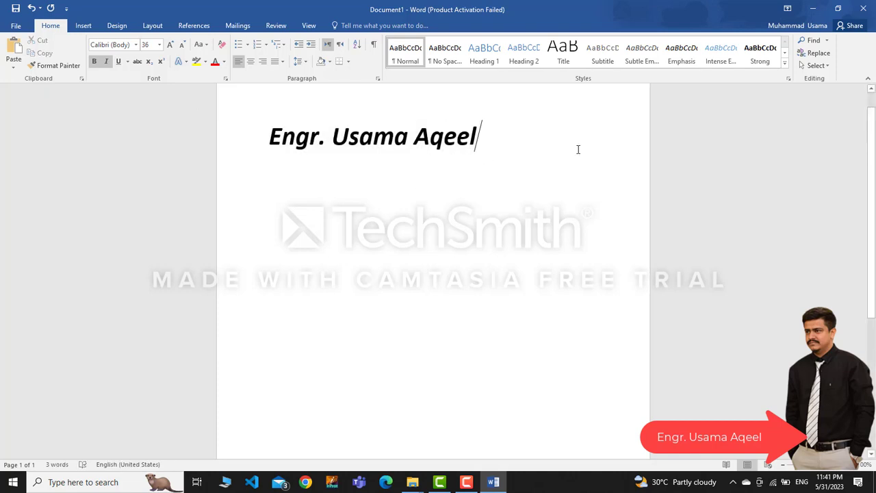
key(Return)
key(Return)
text(x)
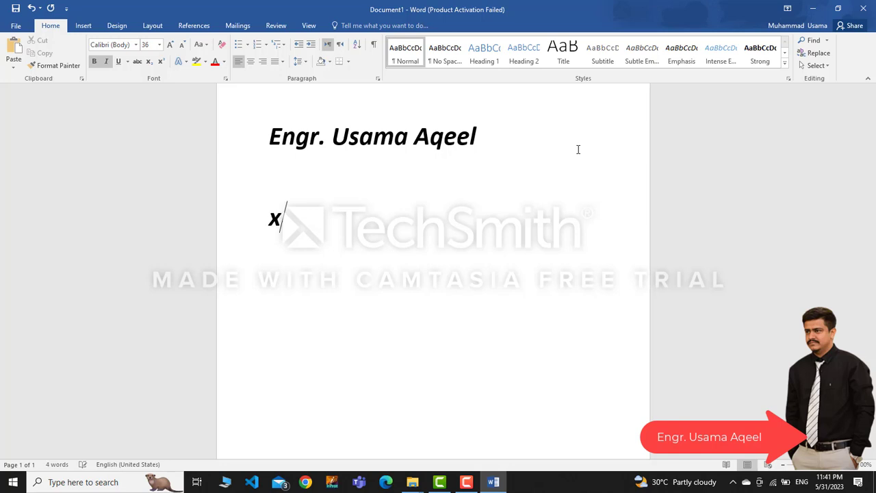
text(2)
key(shift+Left)
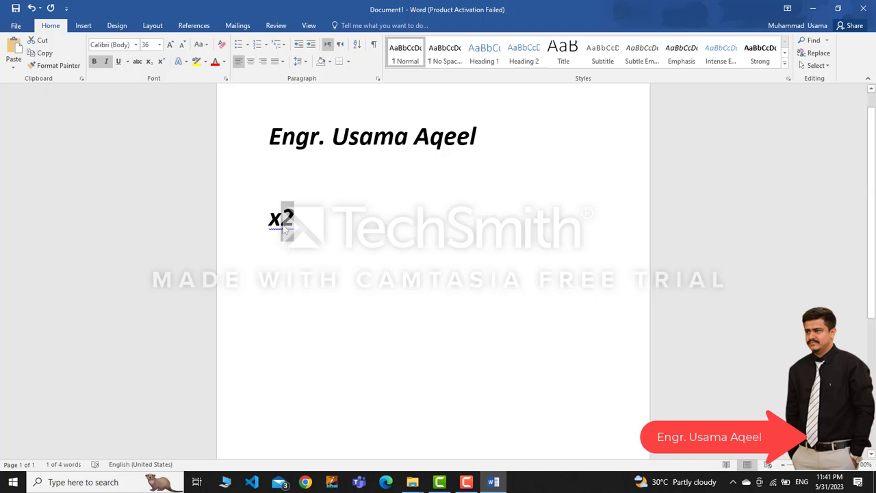
click(162, 61)
Continue the expression with + y³, making the 3 superscript, then return to the heading
click(400, 239)
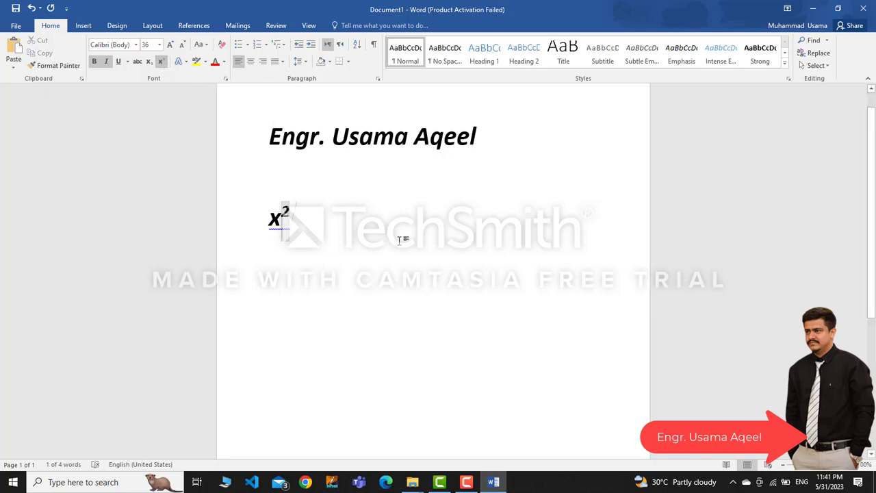
click(161, 62)
text(+ y3)
key(shift+Left)
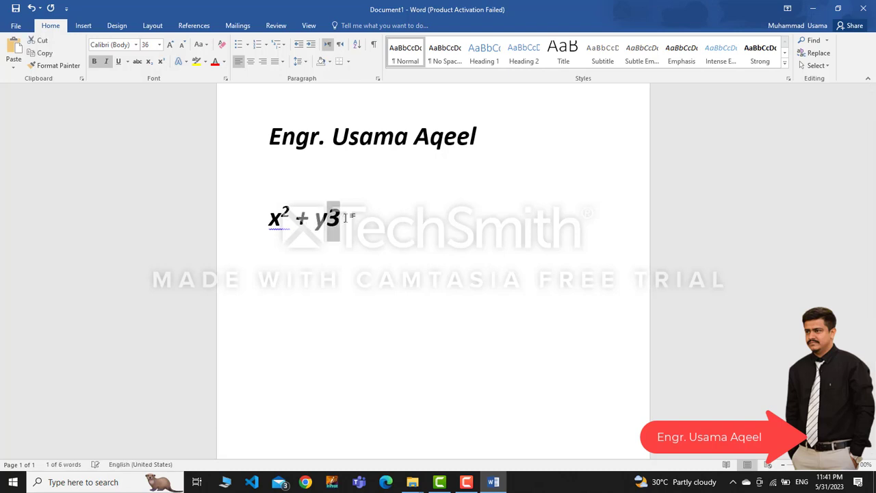
click(161, 63)
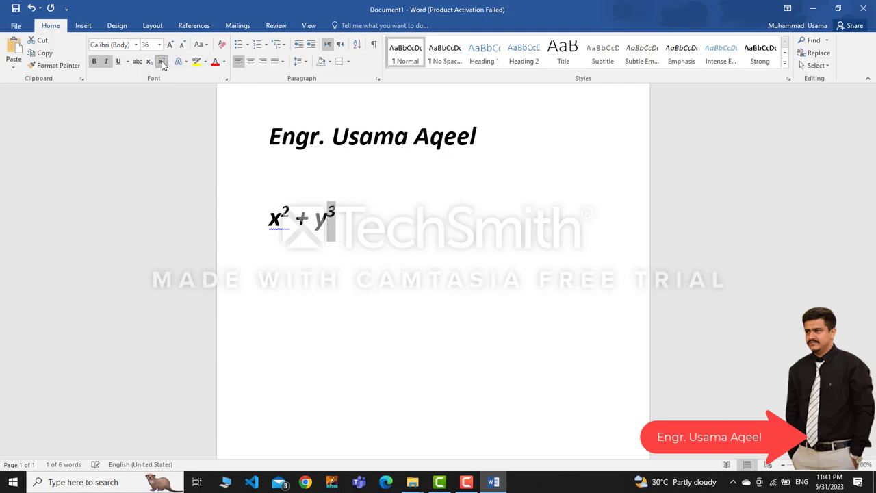
click(380, 222)
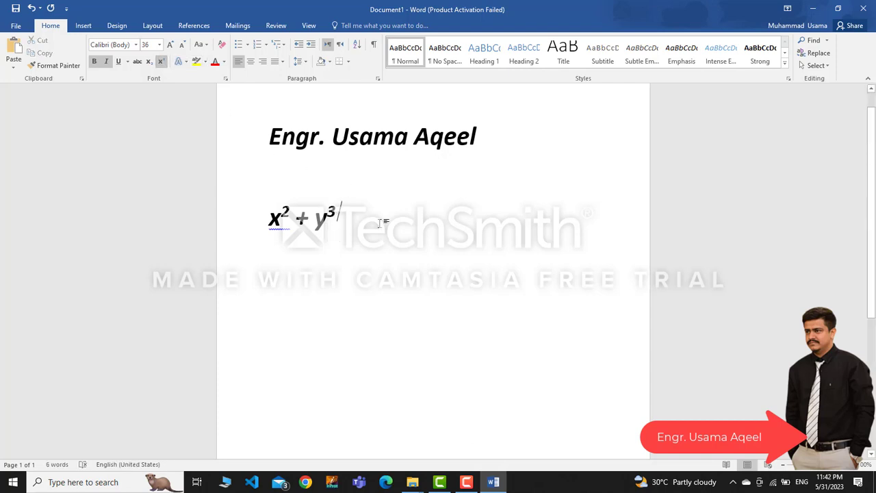
click(375, 136)
drag(478, 137, 269, 134)
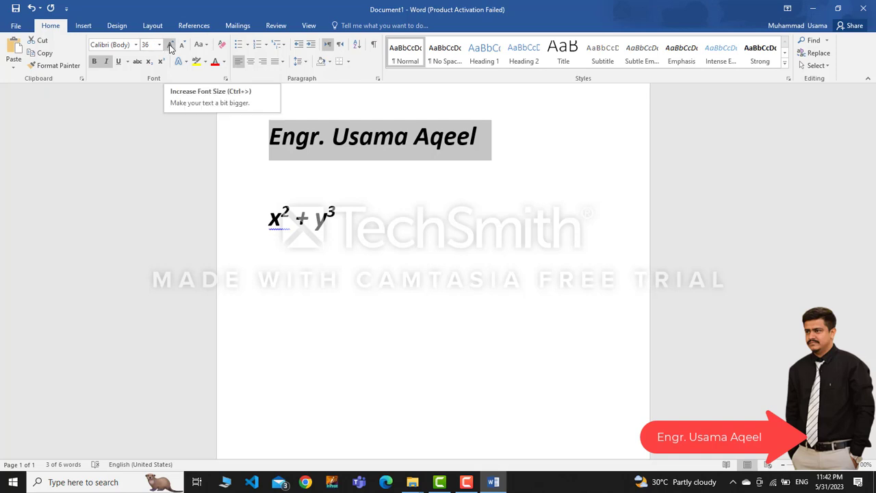
click(171, 45)
click(171, 45)
click(171, 45)
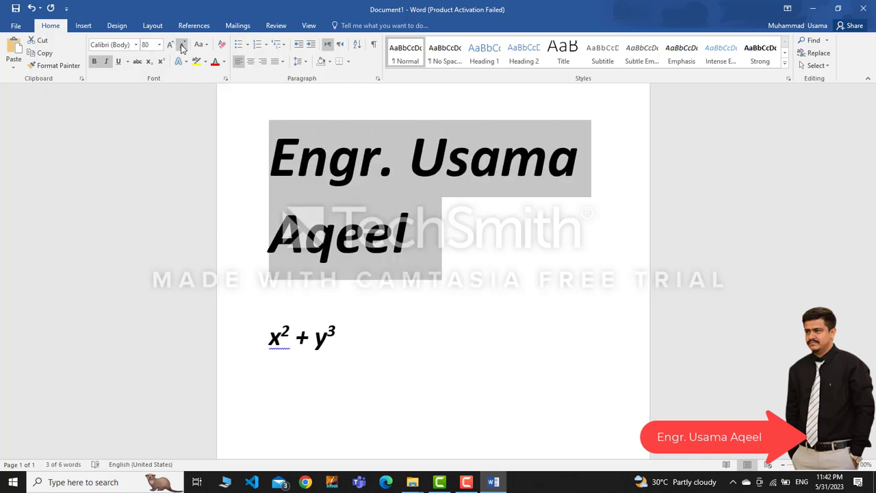
click(182, 46)
click(183, 46)
click(181, 46)
click(180, 47)
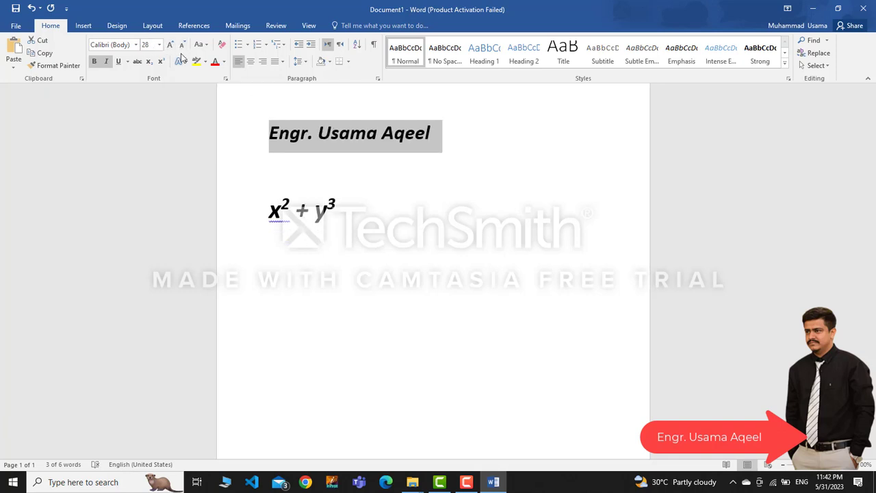
click(172, 45)
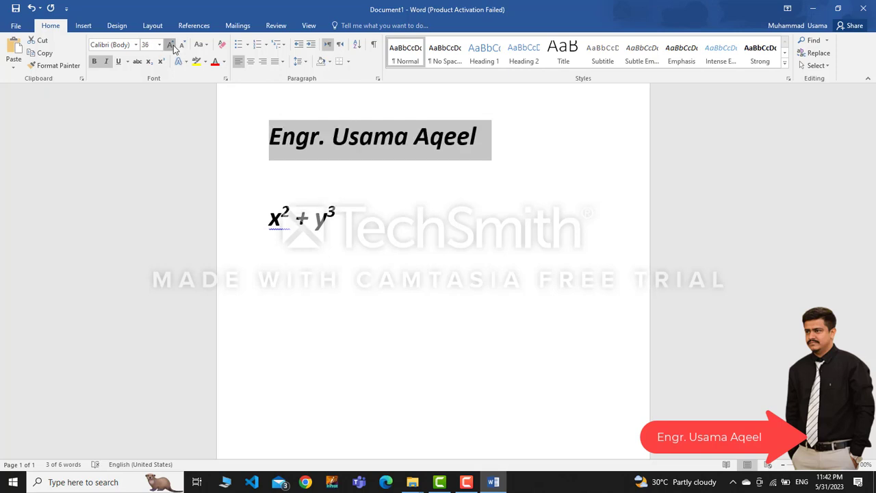
click(171, 45)
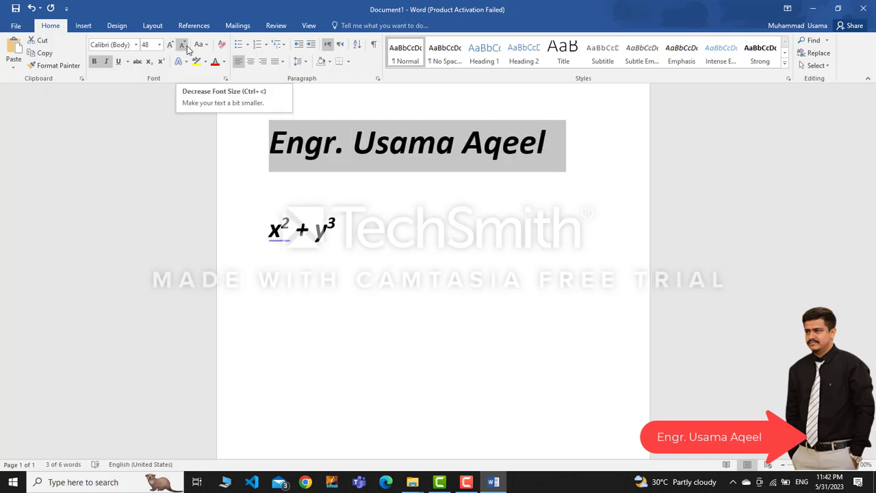
click(184, 45)
click(184, 45)
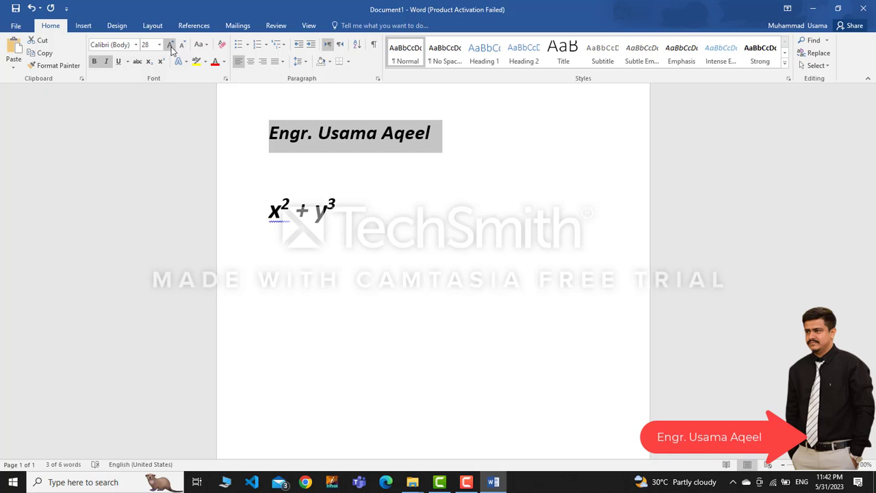
click(170, 45)
click(183, 45)
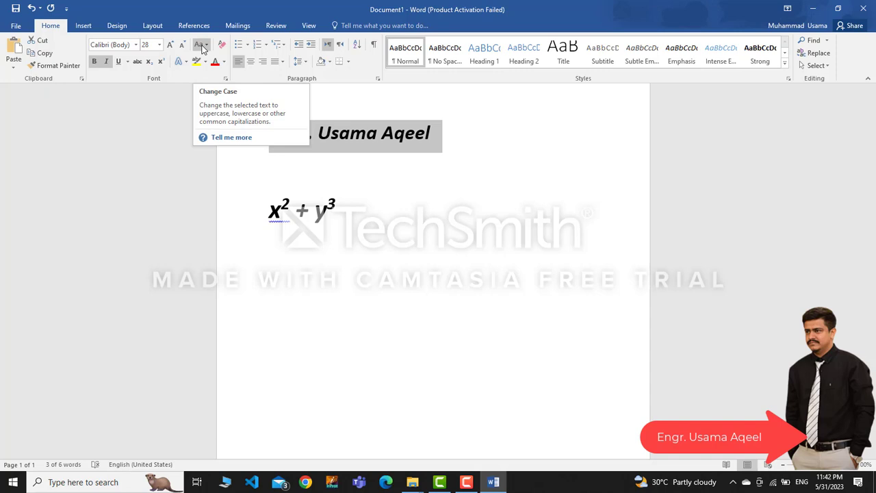
click(202, 47)
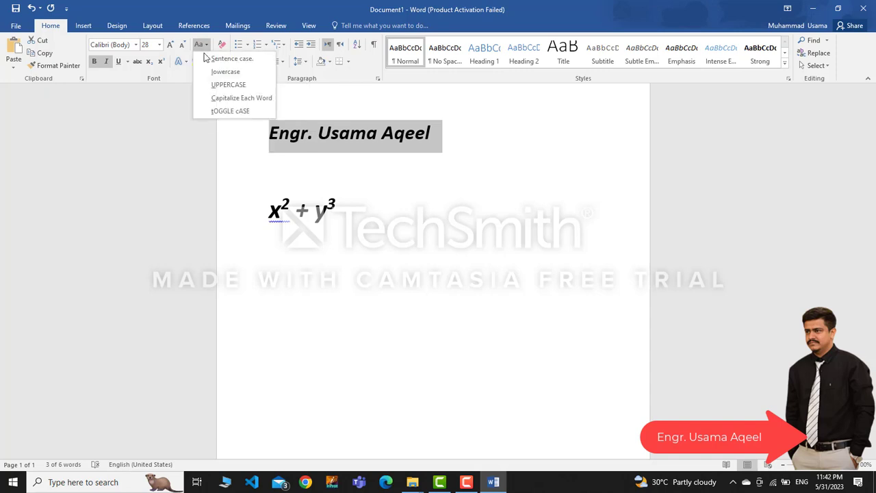
click(137, 164)
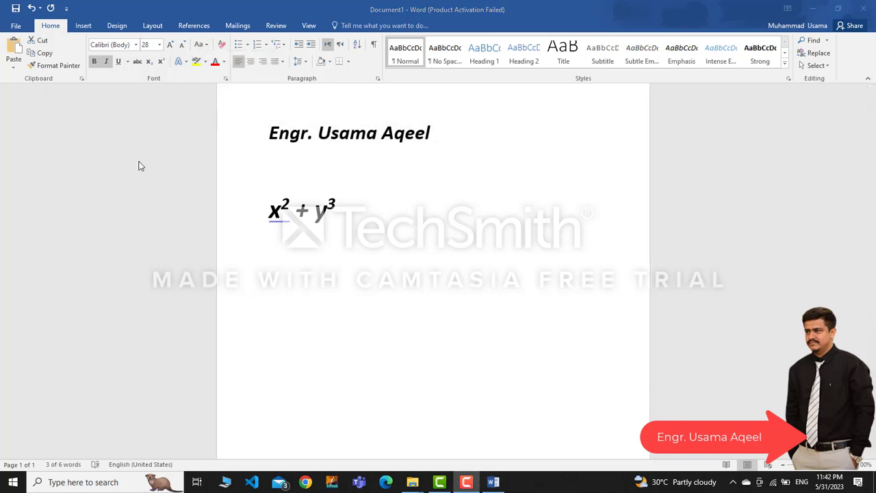
click(205, 43)
click(204, 44)
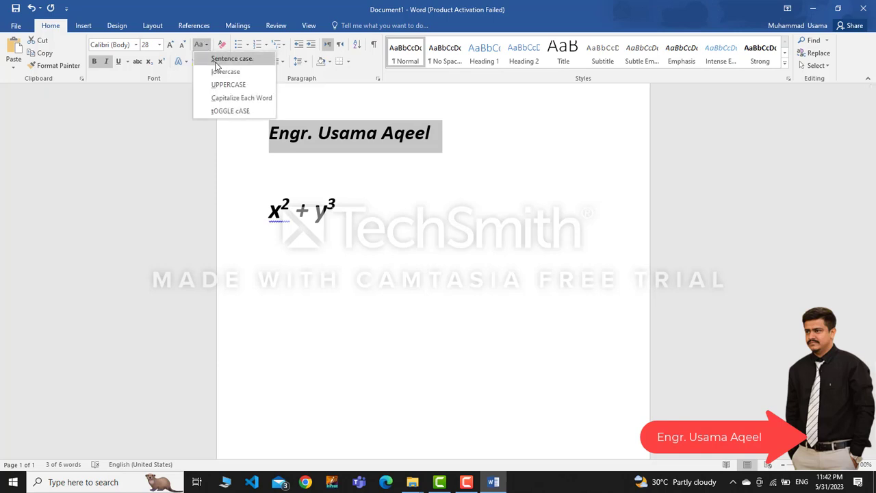
click(215, 61)
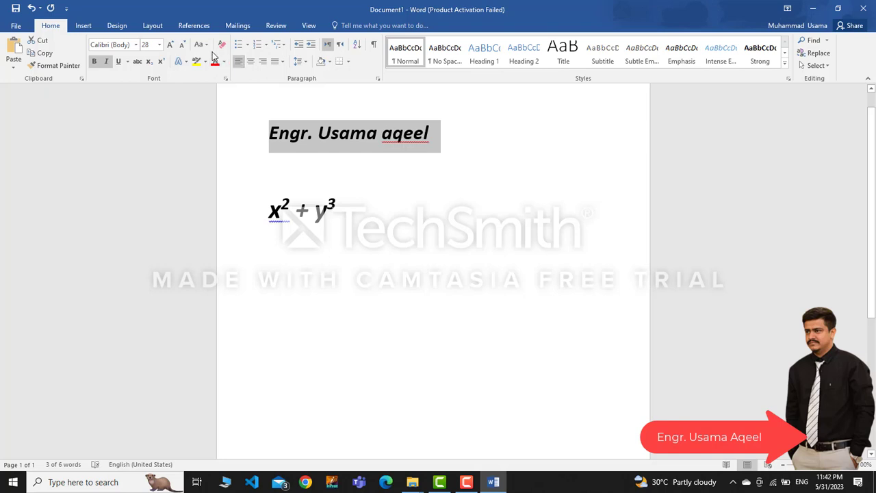
click(201, 47)
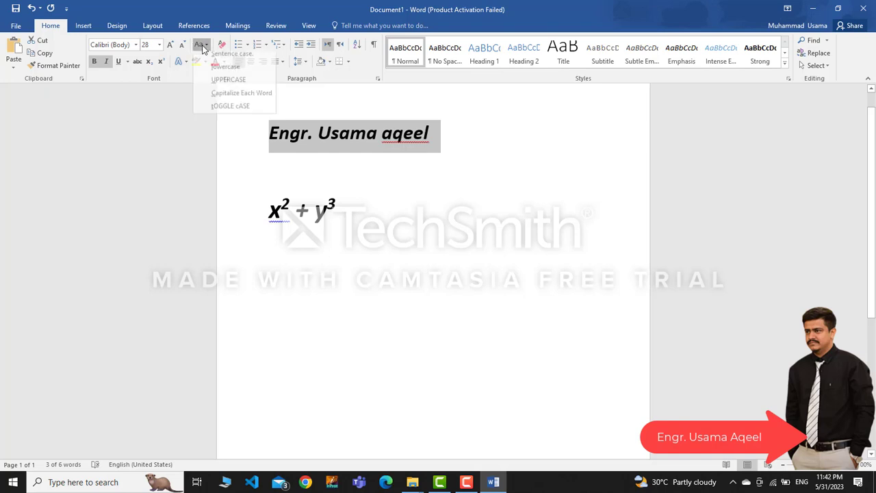
click(222, 71)
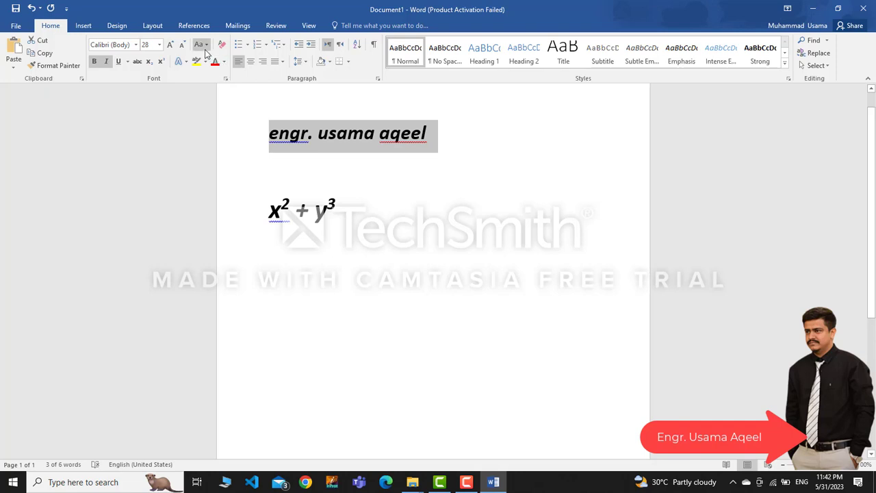
click(200, 45)
click(219, 84)
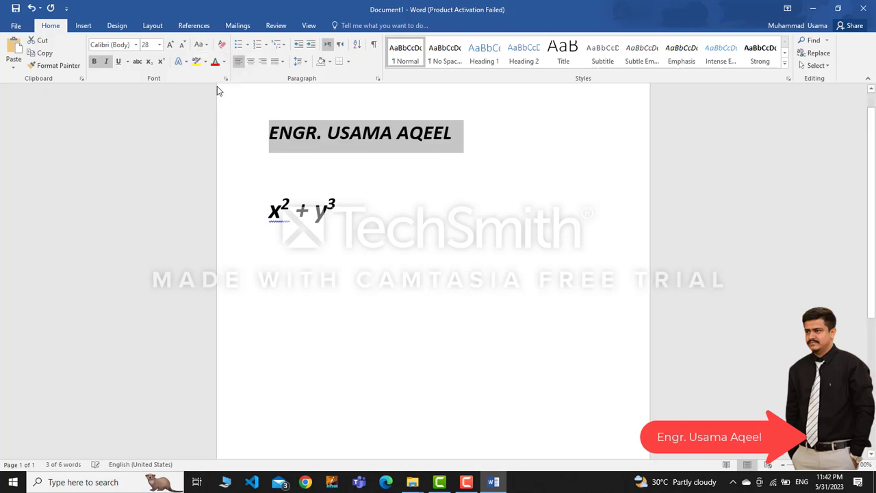
click(200, 45)
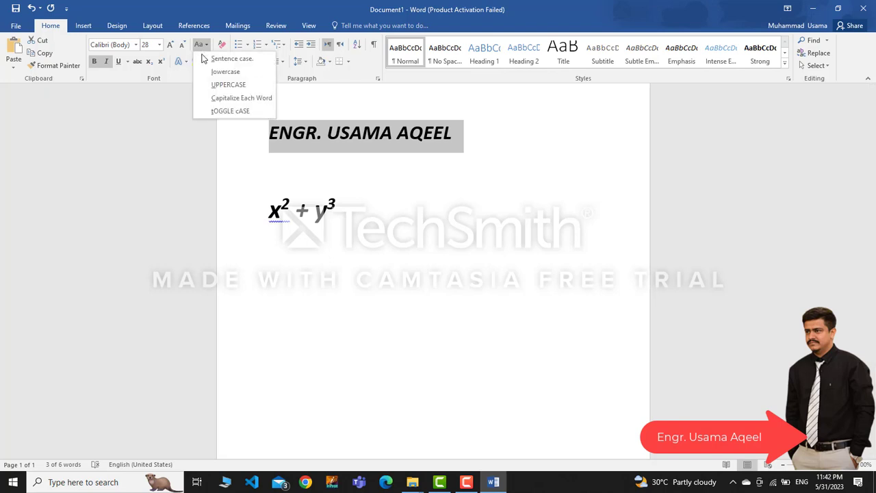
click(216, 98)
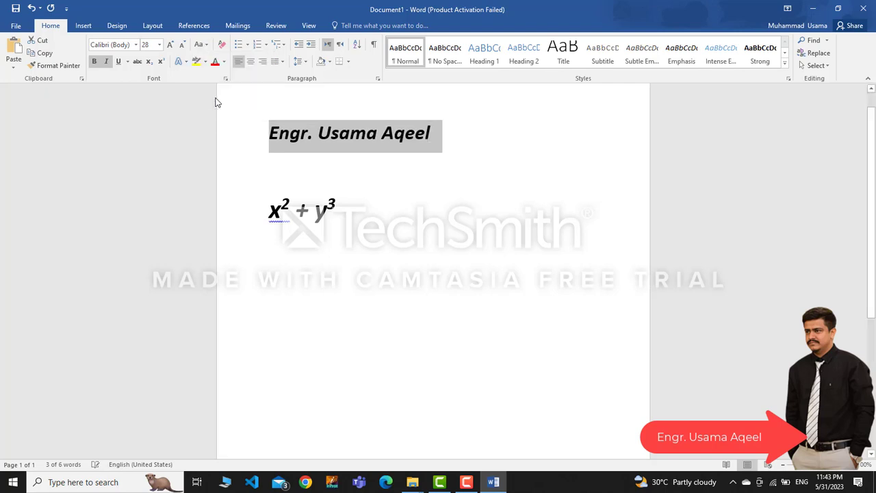
click(202, 45)
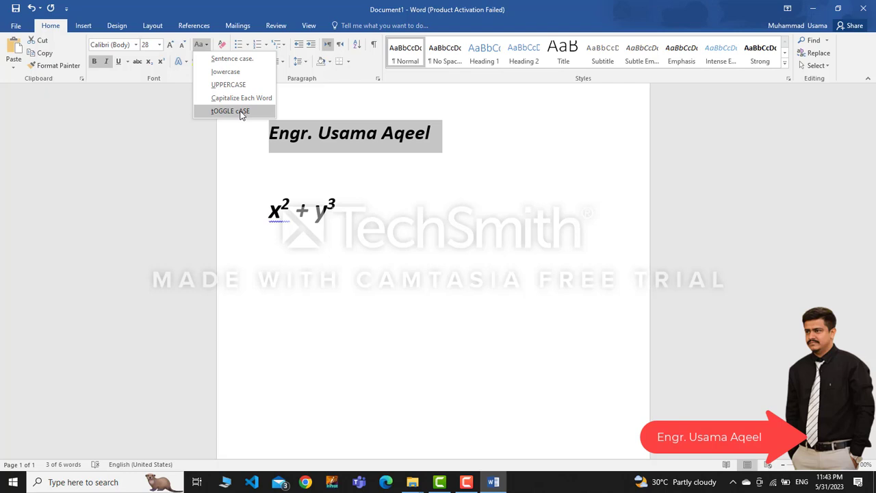
click(241, 113)
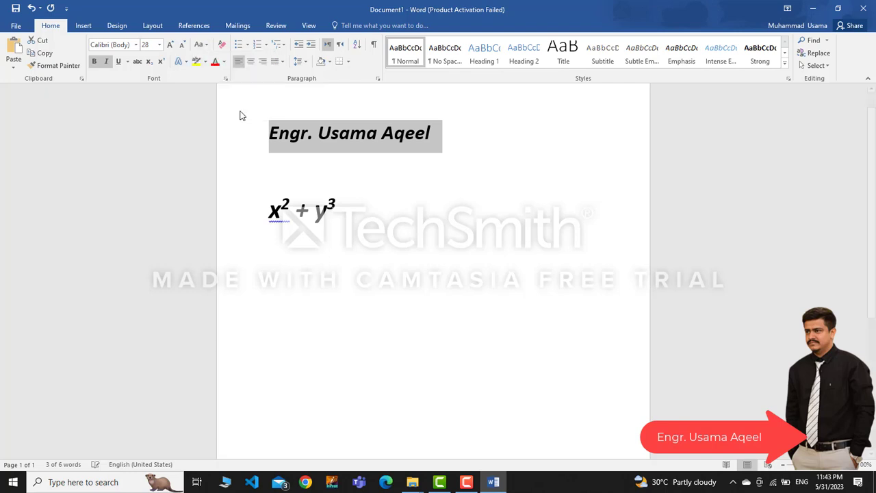
click(204, 45)
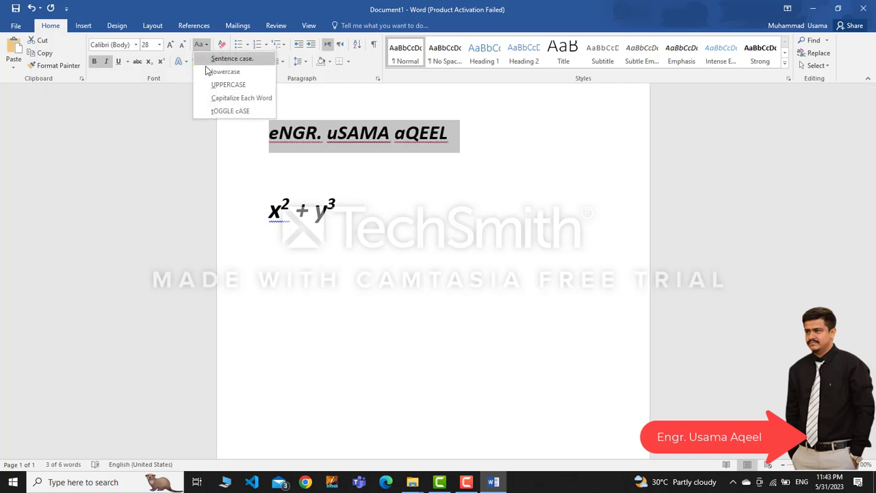
click(213, 100)
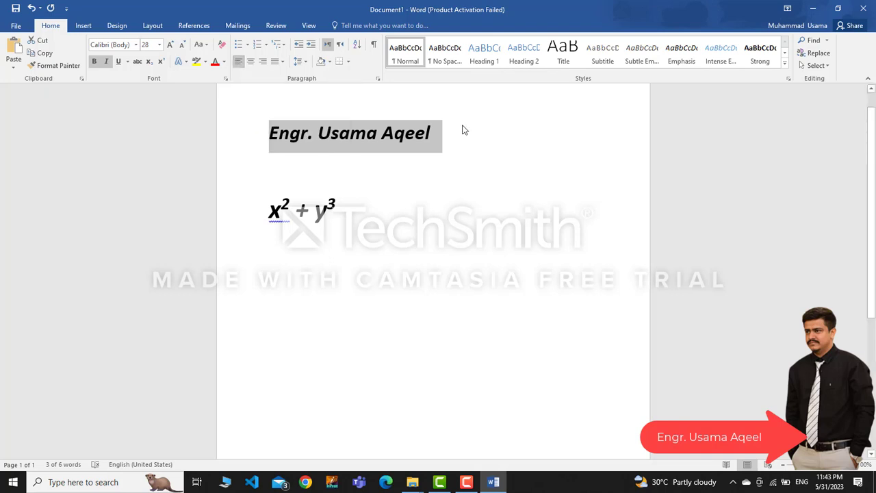
key(ctrl+r)
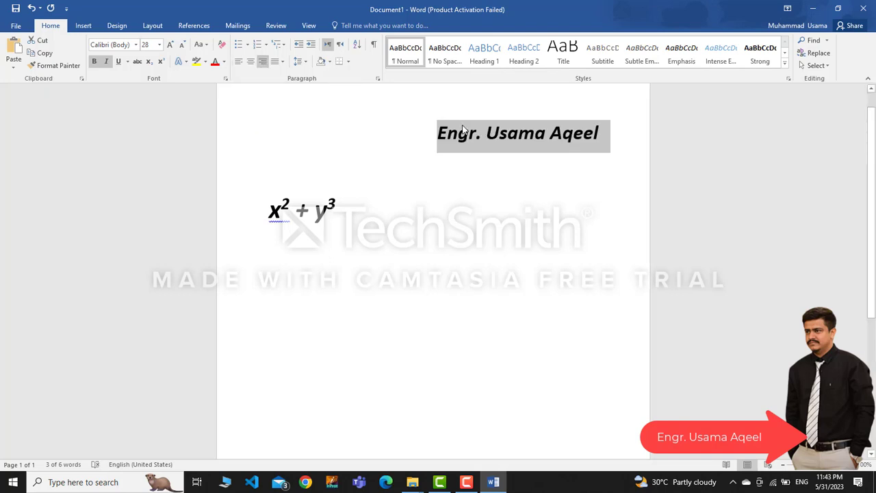
key(ctrl+e)
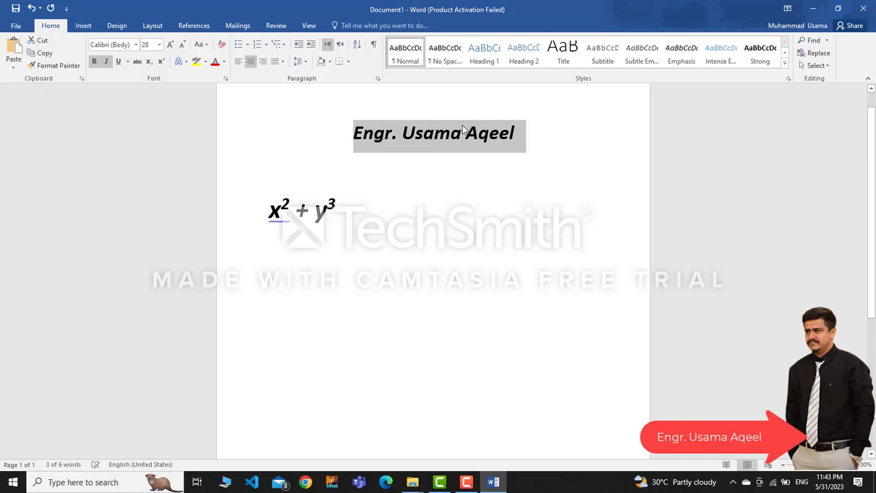
key(ctrl+l)
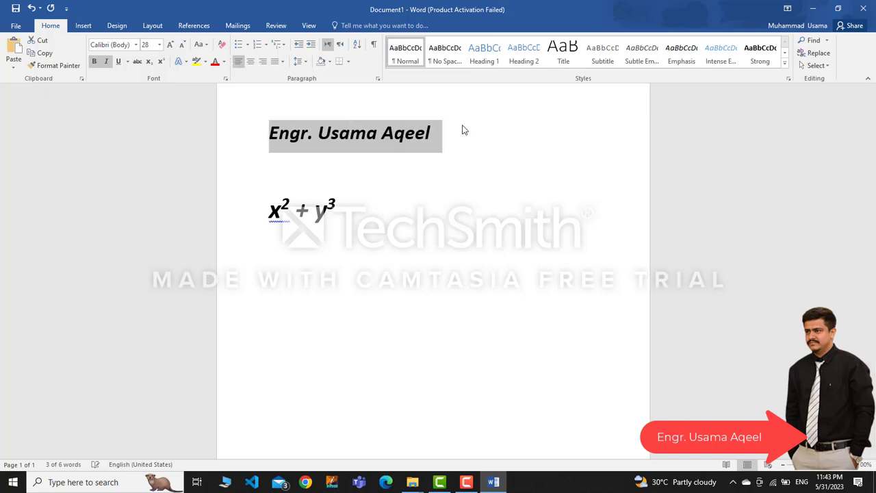
click(251, 63)
click(262, 62)
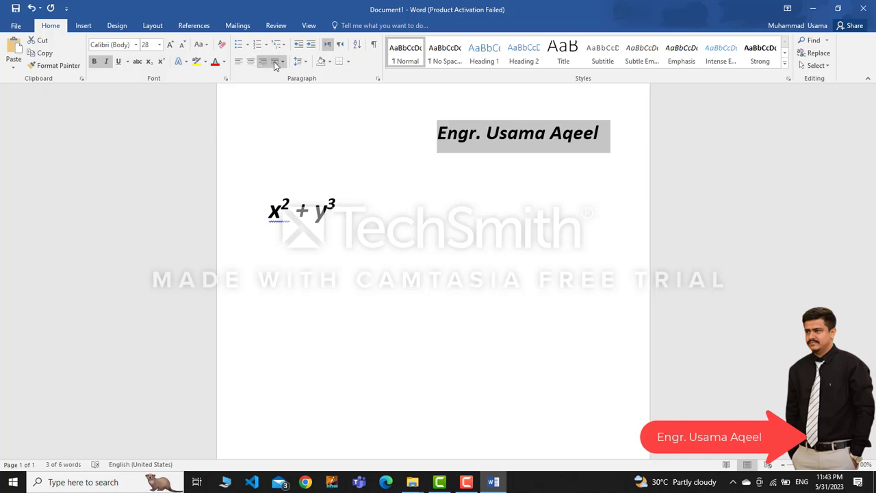
click(250, 63)
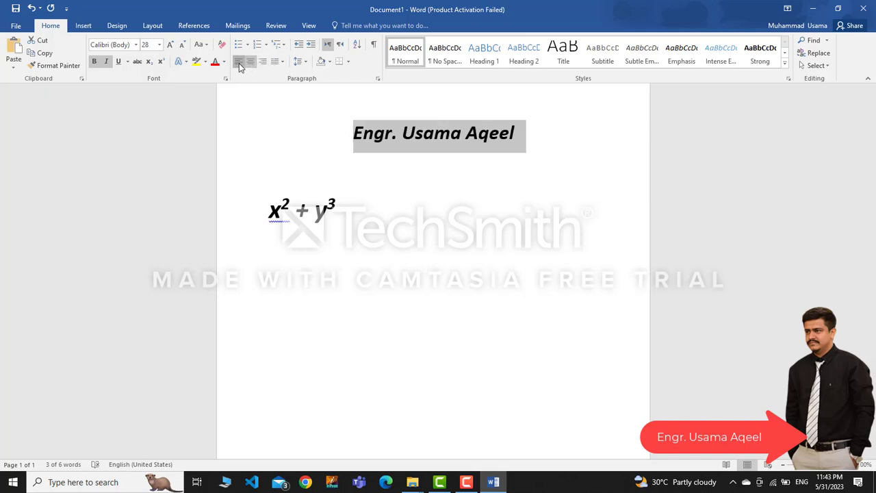
click(239, 61)
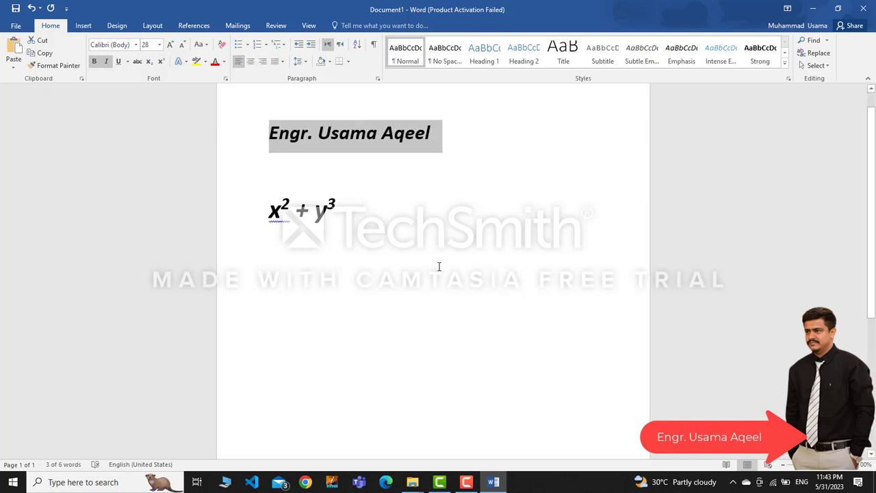